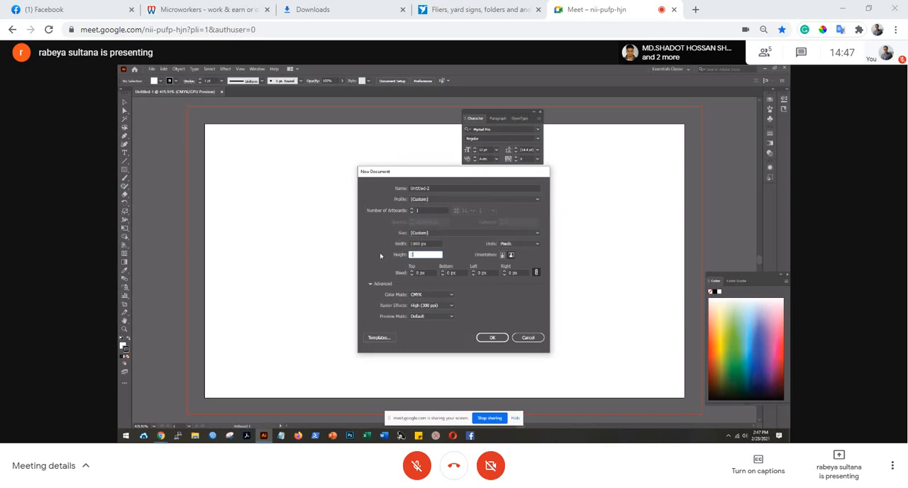
Set the new document's height to 1000 px, its color mode to RGB and its raster effects to Screen (72 ppi).
{"action": "type", "text": "000"}
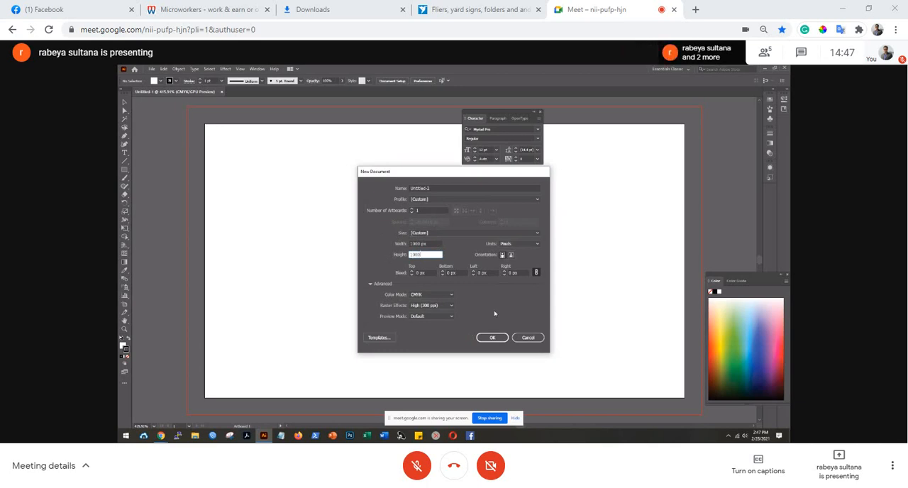
{"action": "left_click", "coordinate": [449, 295]}
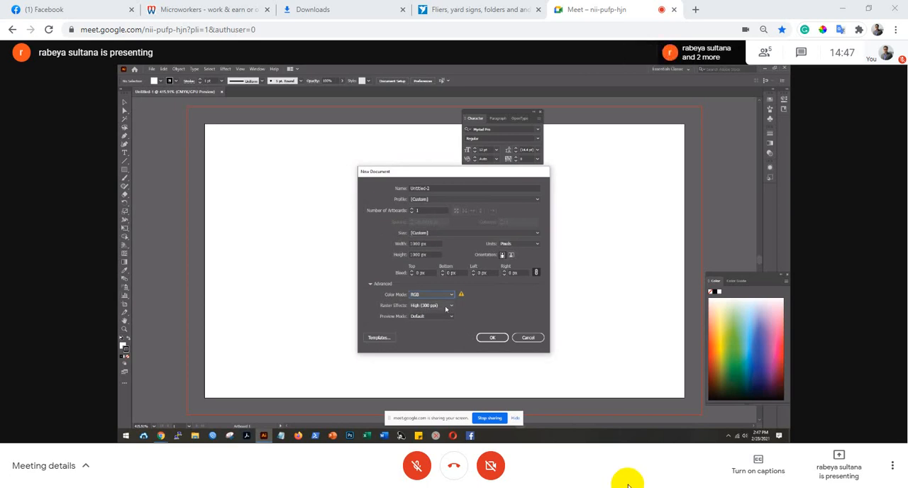
Unmute the meeting microphone to speak and mute it again, three times over the course of the presentation.
{"action": "left_click", "coordinate": [417, 465]}
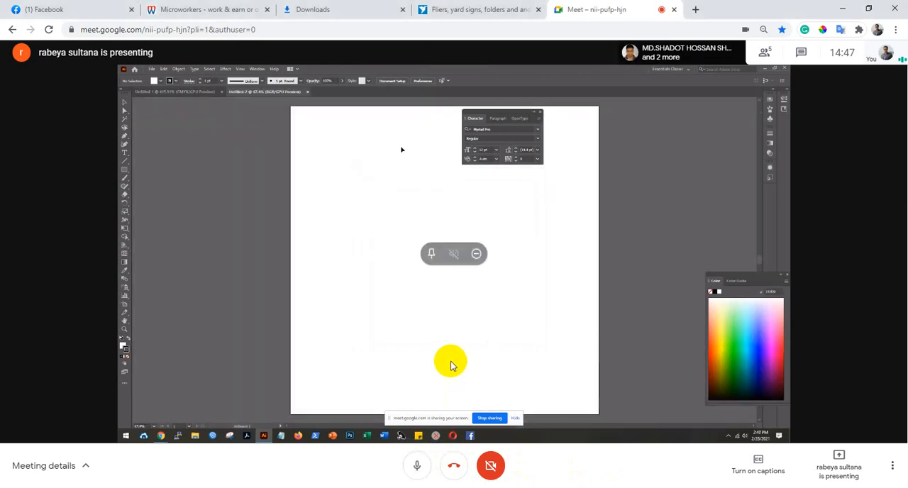
{"action": "left_click", "coordinate": [419, 468]}
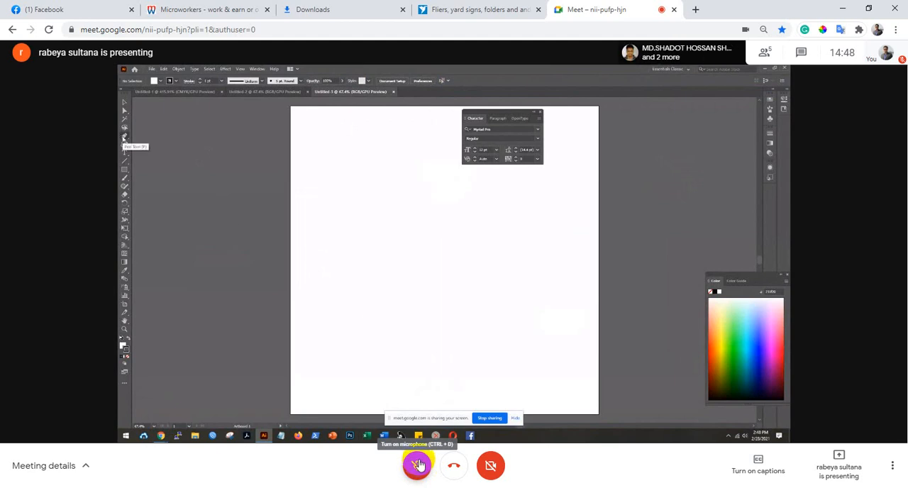
{"action": "left_click", "coordinate": [419, 465]}
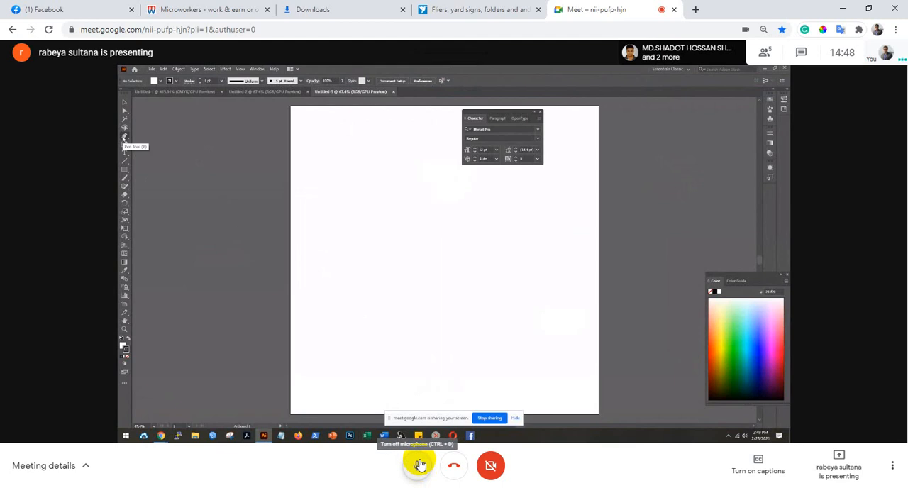
{"action": "left_click", "coordinate": [420, 465]}
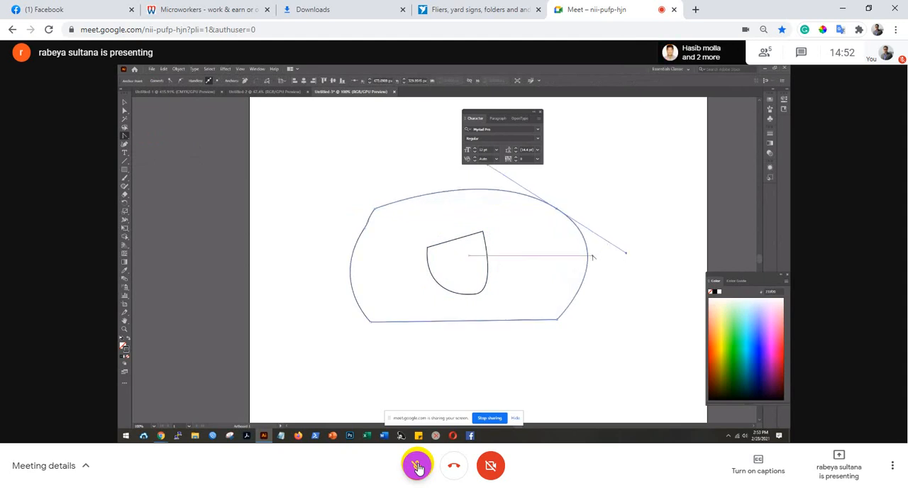
{"action": "left_click", "coordinate": [418, 467]}
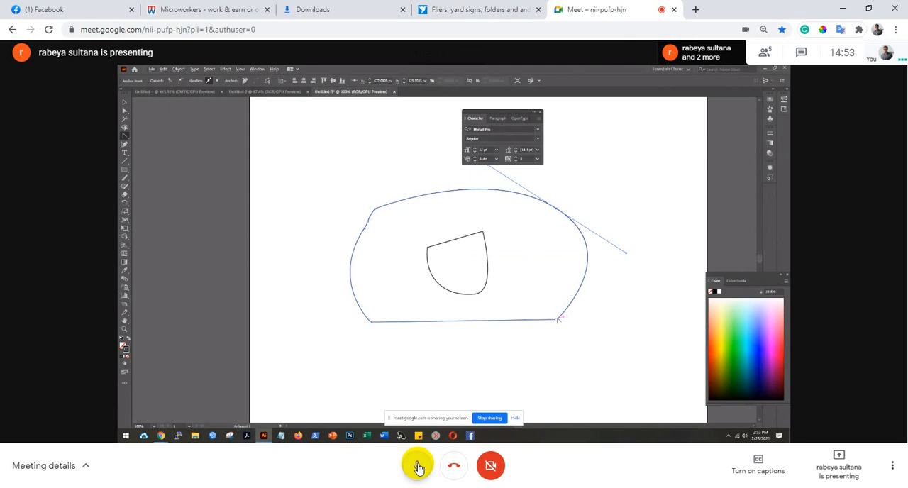
{"action": "left_click", "coordinate": [419, 466]}
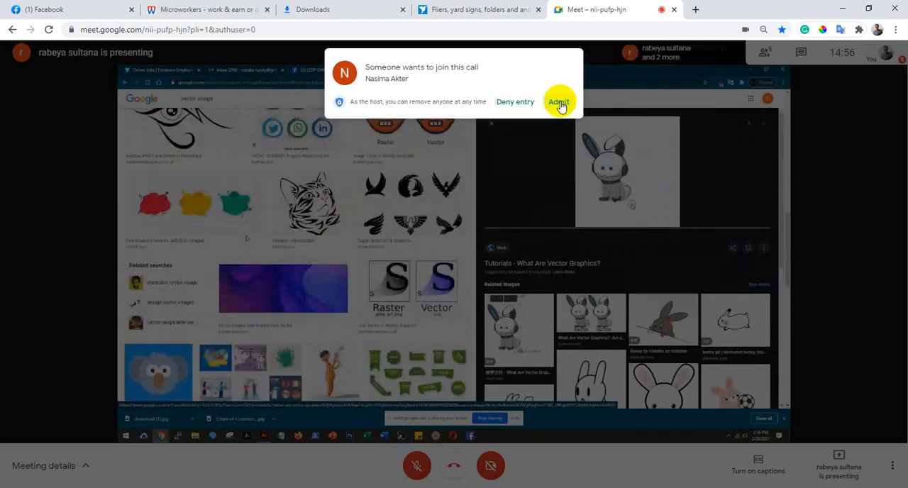
Admit the waiting participant to the call, and briefly unmute the microphone before muting it again.
{"action": "left_click", "coordinate": [559, 103]}
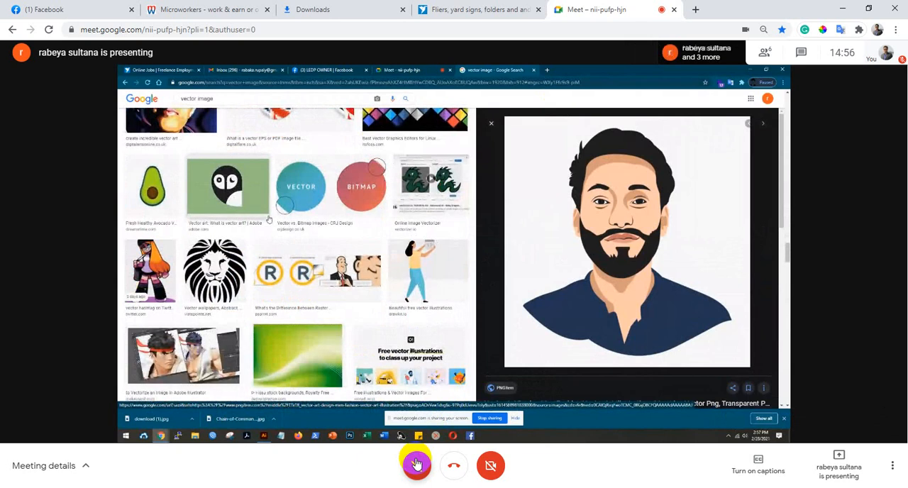
{"action": "left_click", "coordinate": [417, 465]}
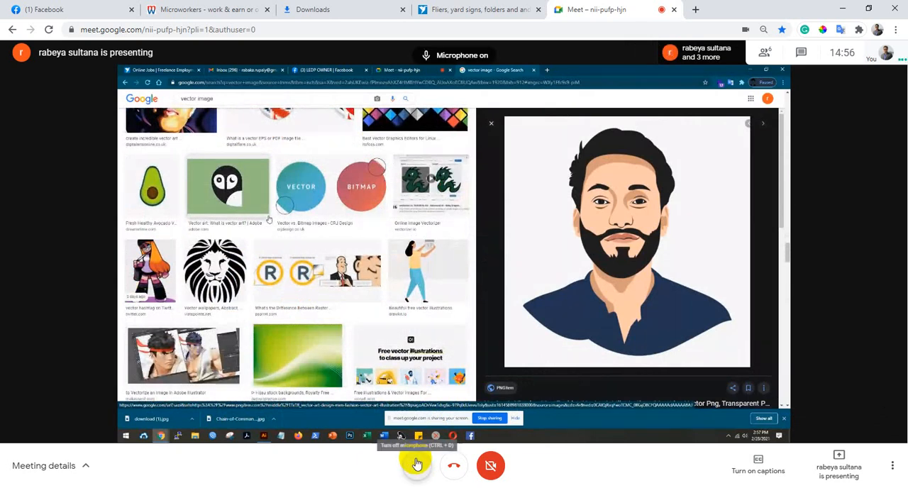
{"action": "left_click", "coordinate": [418, 464]}
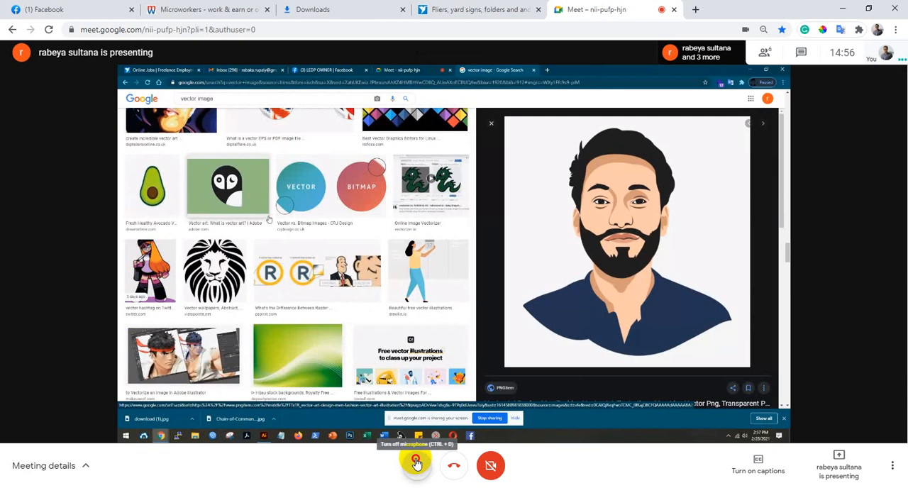
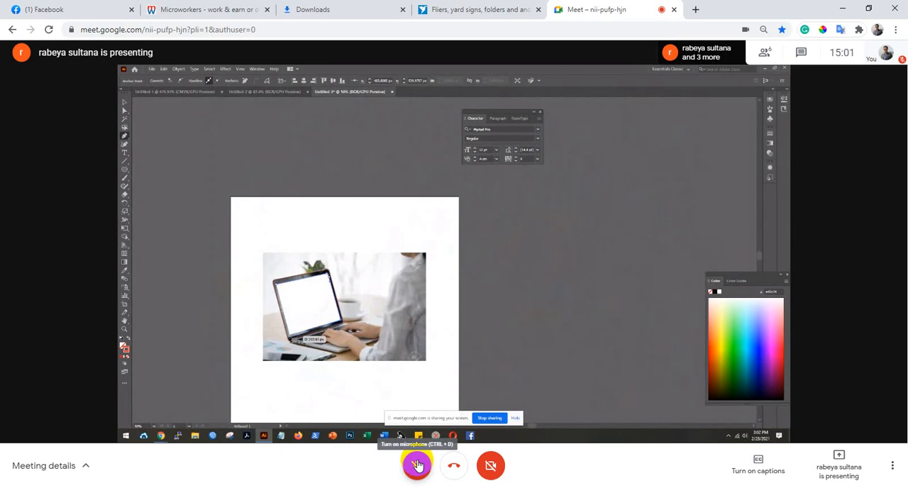
Unmute the meeting microphone to speak and mute it again during the laptop photo tracing and the corporate image search.
{"action": "left_click", "coordinate": [418, 464]}
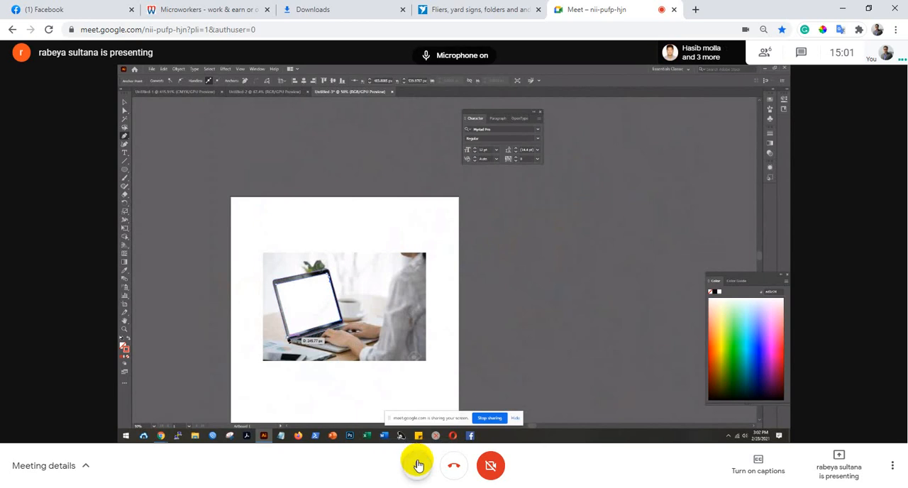
{"action": "left_click", "coordinate": [418, 464]}
{"action": "left_click", "coordinate": [418, 464]}
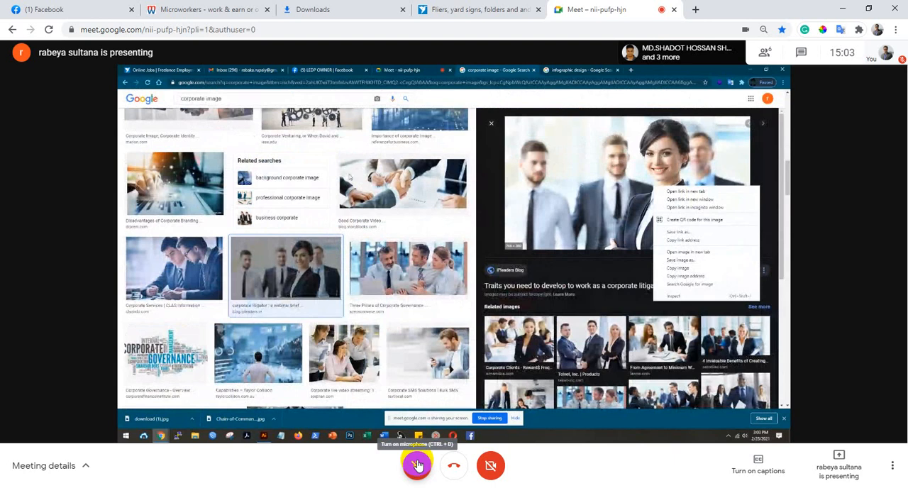
{"action": "left_click", "coordinate": [417, 464]}
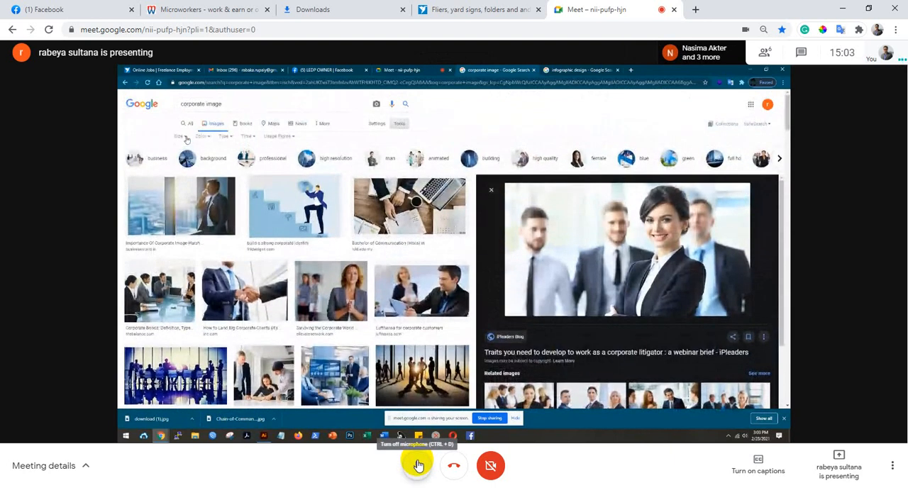
{"action": "left_click", "coordinate": [418, 465]}
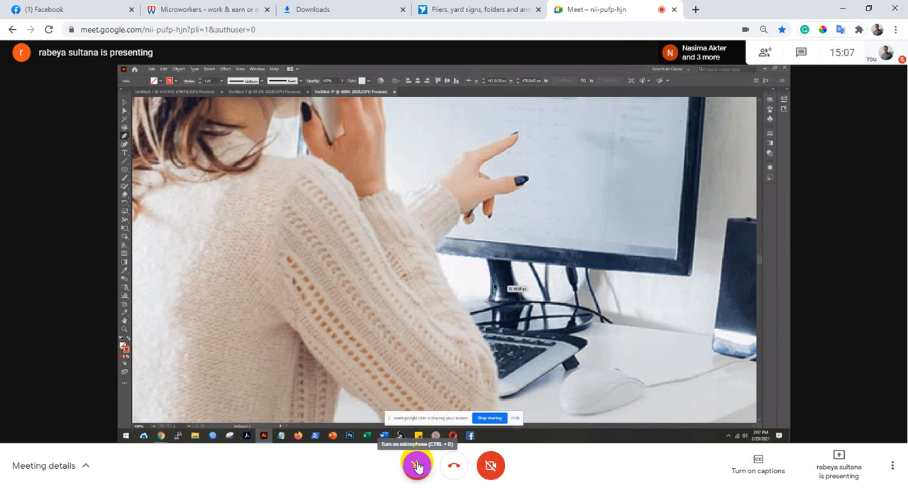
Unmute the microphone to comment and mute it again, three times while the presenter traces the woman-at-monitor photo.
{"action": "left_click", "coordinate": [417, 466]}
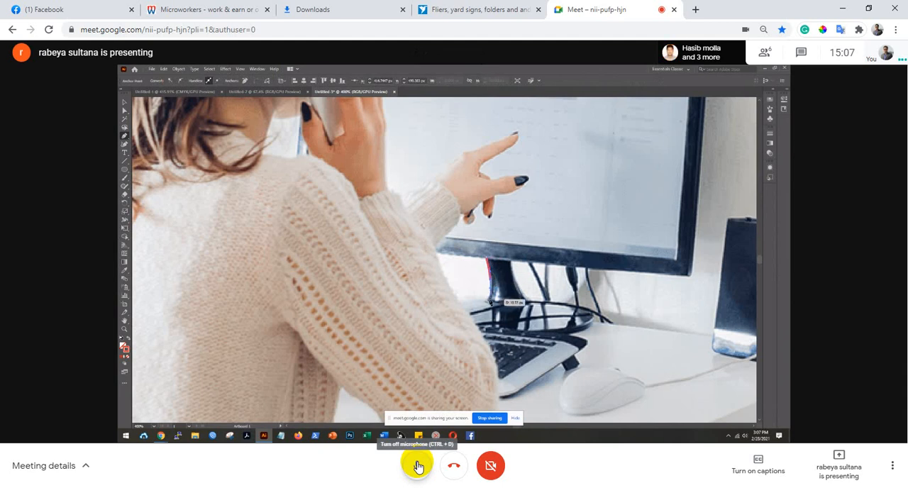
{"action": "left_click", "coordinate": [417, 466]}
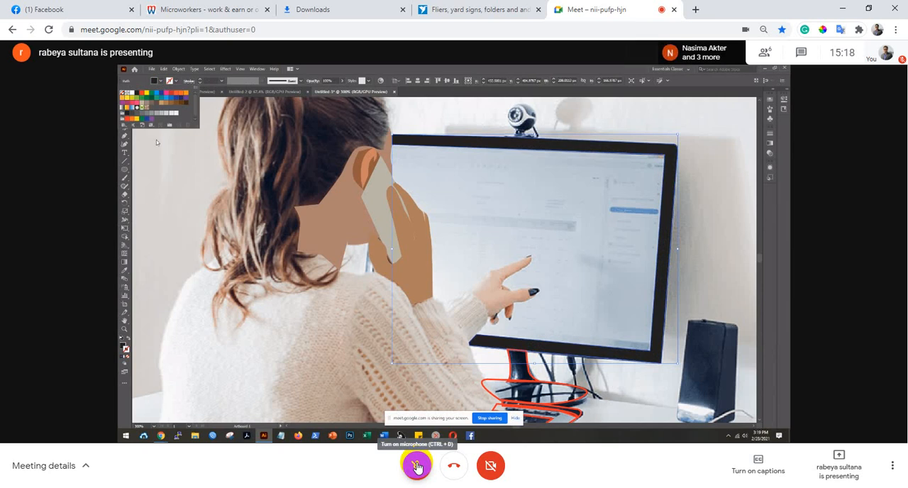
{"action": "left_click", "coordinate": [417, 466]}
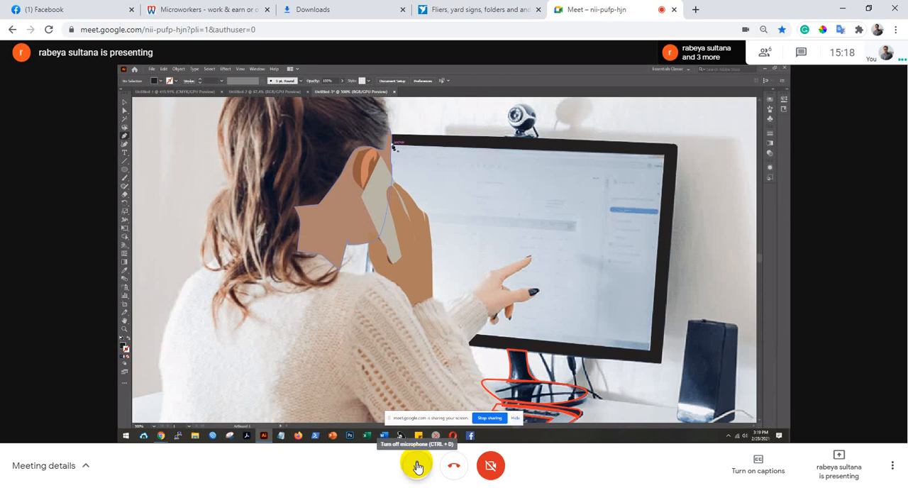
{"action": "left_click", "coordinate": [418, 466]}
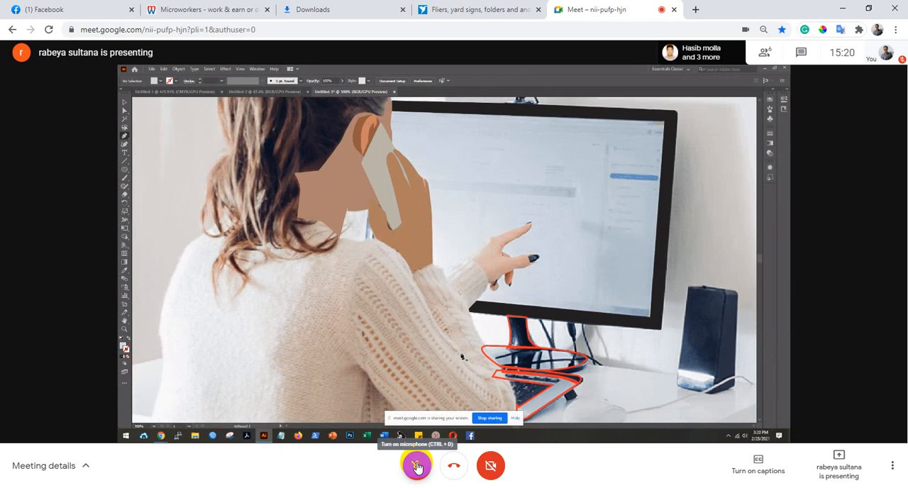
{"action": "left_click", "coordinate": [417, 467]}
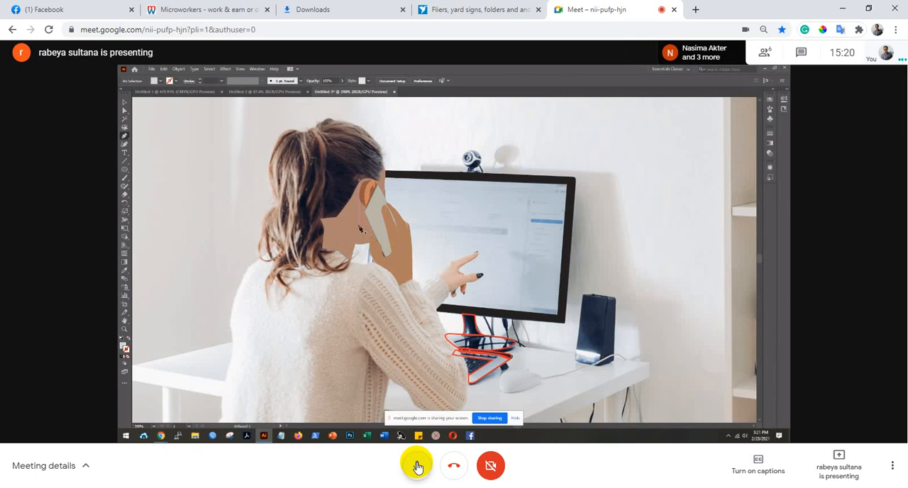
{"action": "left_click", "coordinate": [417, 466]}
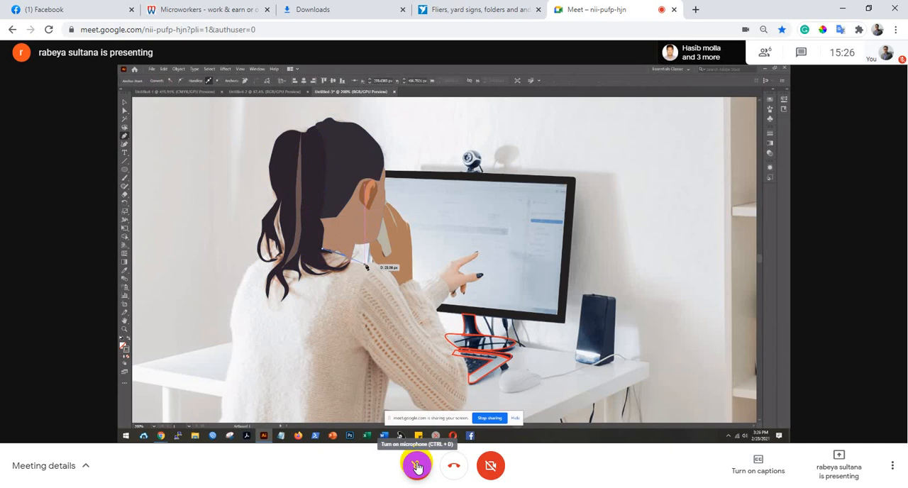
Turn the microphone on to speak and off again, twice while the presenter outlines the woman's sweater.
{"action": "left_click", "coordinate": [417, 467]}
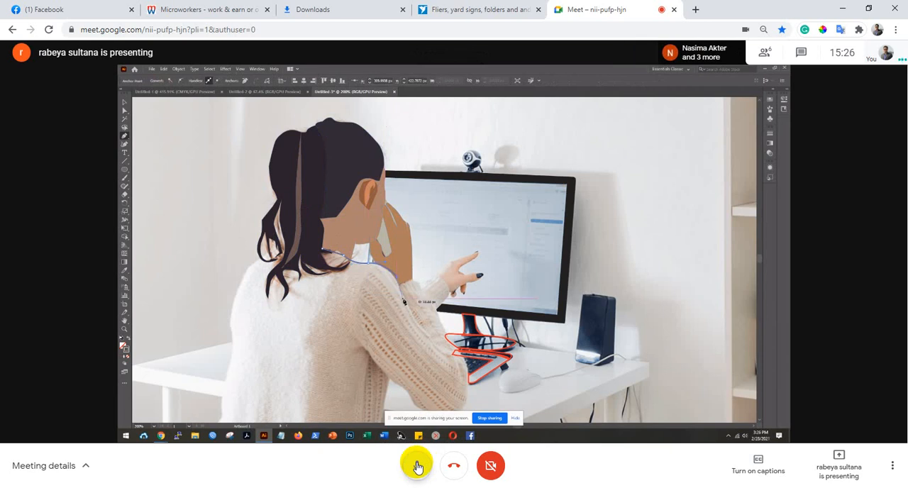
{"action": "left_click", "coordinate": [417, 466]}
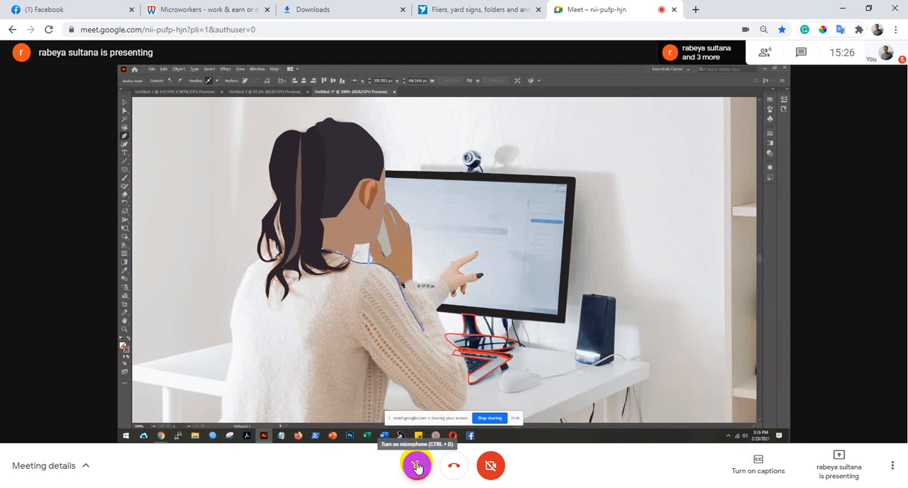
{"action": "left_click", "coordinate": [417, 466]}
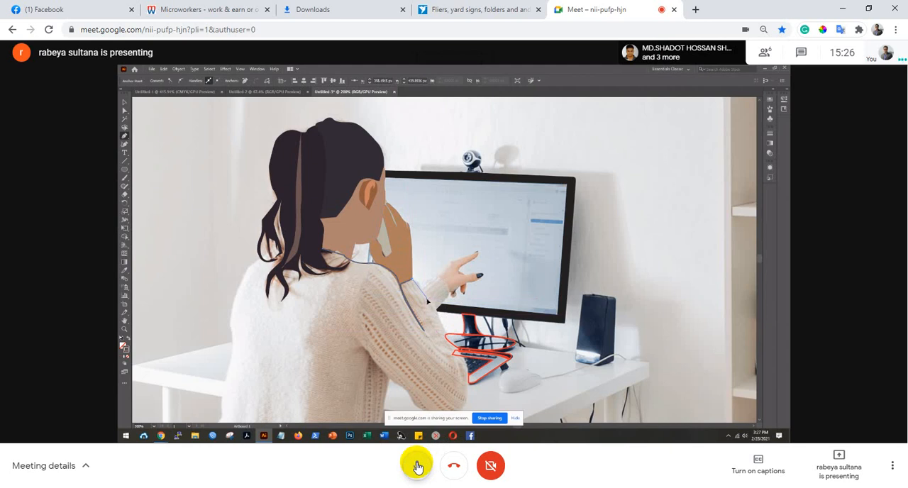
{"action": "left_click", "coordinate": [417, 466]}
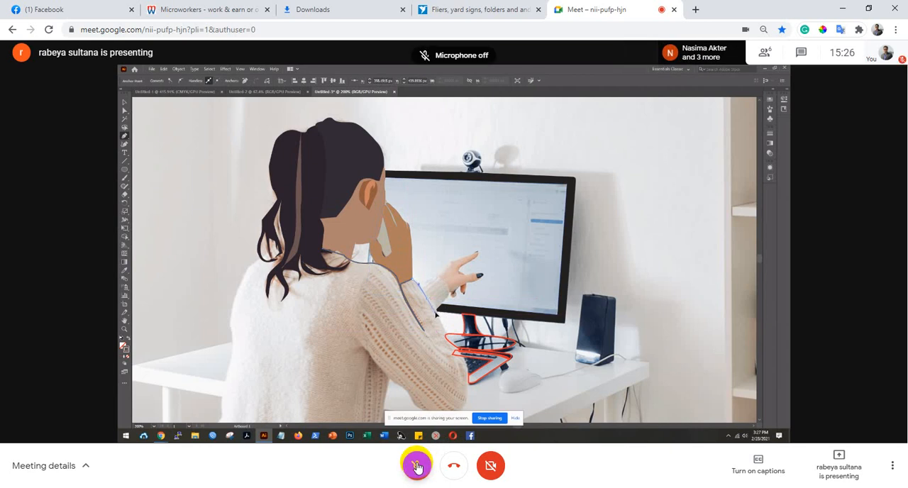
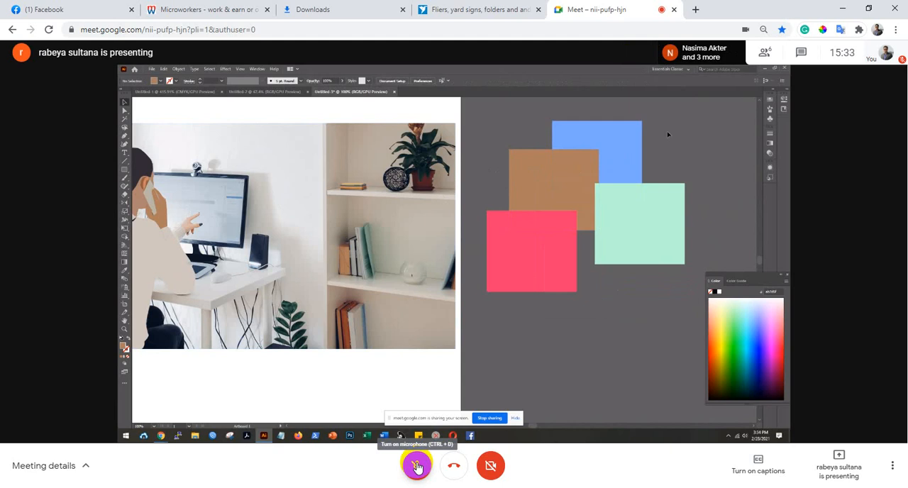
Unmute the microphone to speak and mute it again, twice while the presenter shows the colour swatches and repositions the photo.
{"action": "left_click", "coordinate": [417, 466]}
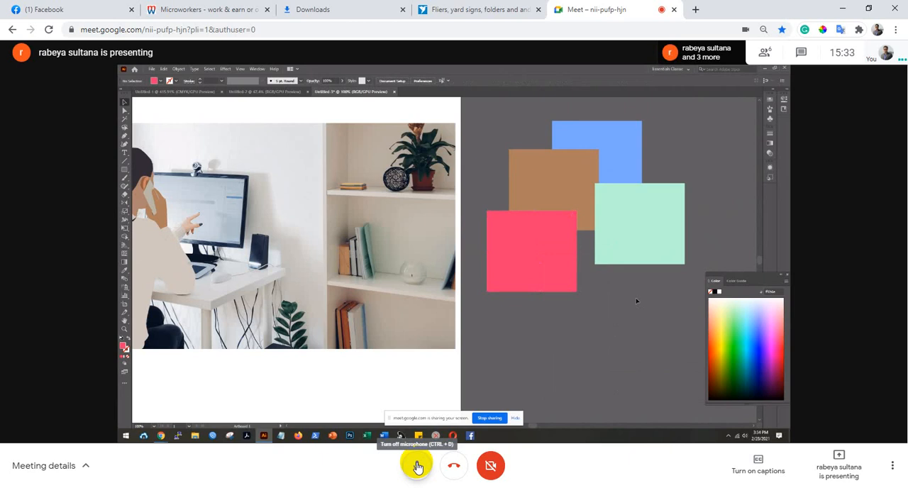
{"action": "left_click", "coordinate": [417, 466]}
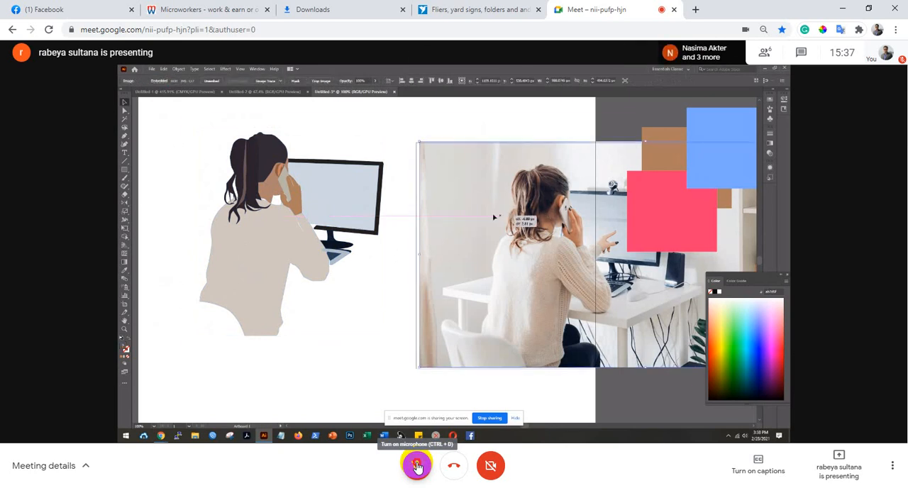
{"action": "left_click", "coordinate": [417, 465]}
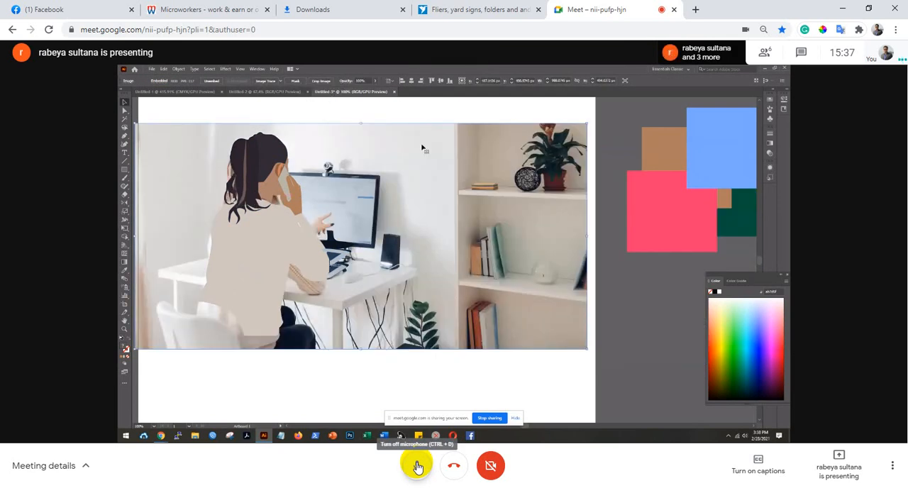
{"action": "left_click", "coordinate": [418, 465]}
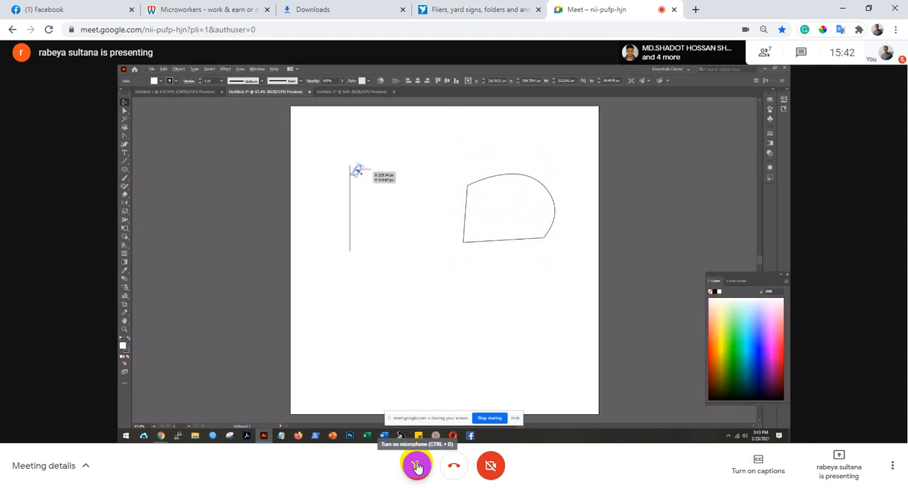
Turn the microphone on to comment and off again, twice while the presenter builds a leafy stem beside the curved shape.
{"action": "left_click", "coordinate": [417, 466]}
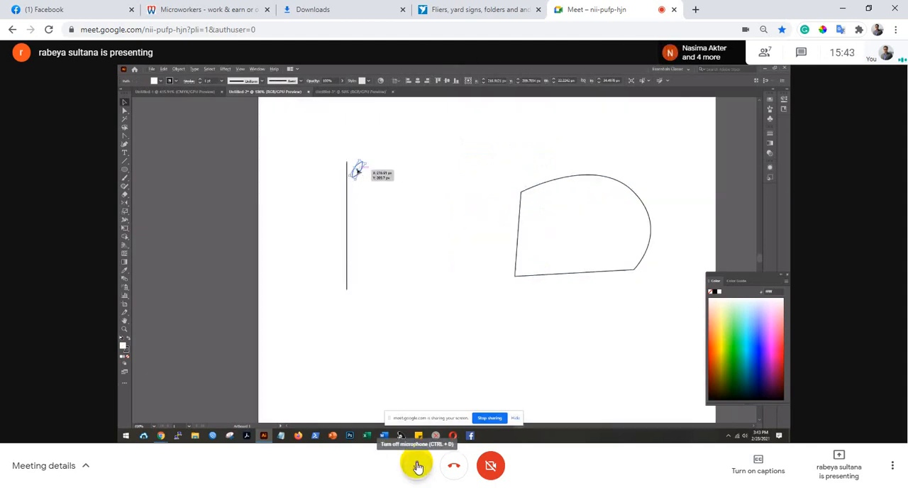
{"action": "left_click", "coordinate": [417, 466]}
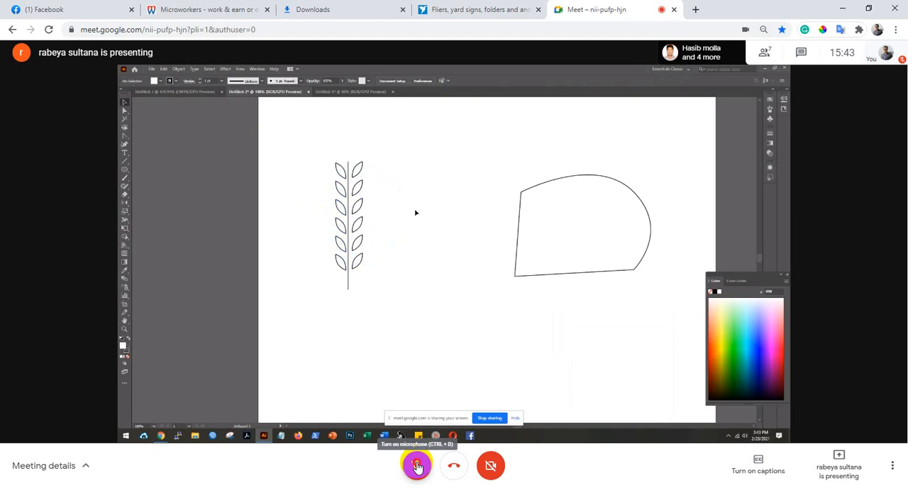
{"action": "left_click", "coordinate": [418, 466]}
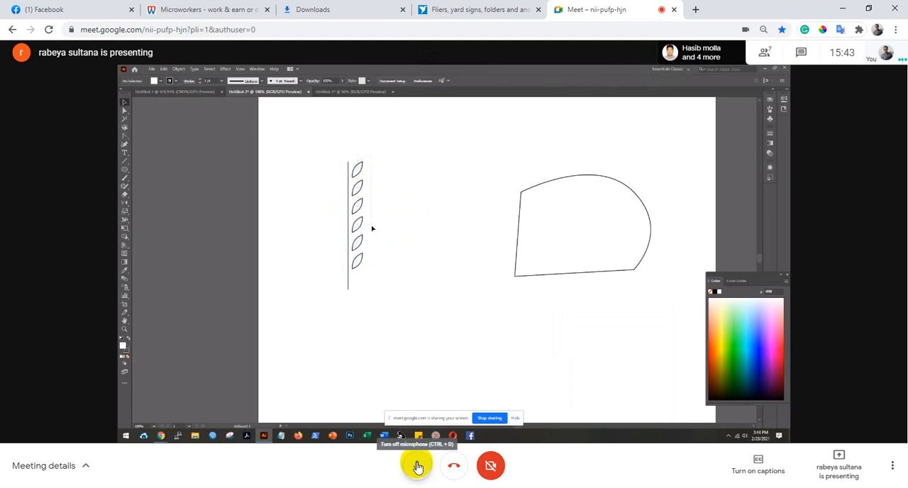
{"action": "left_click", "coordinate": [418, 465]}
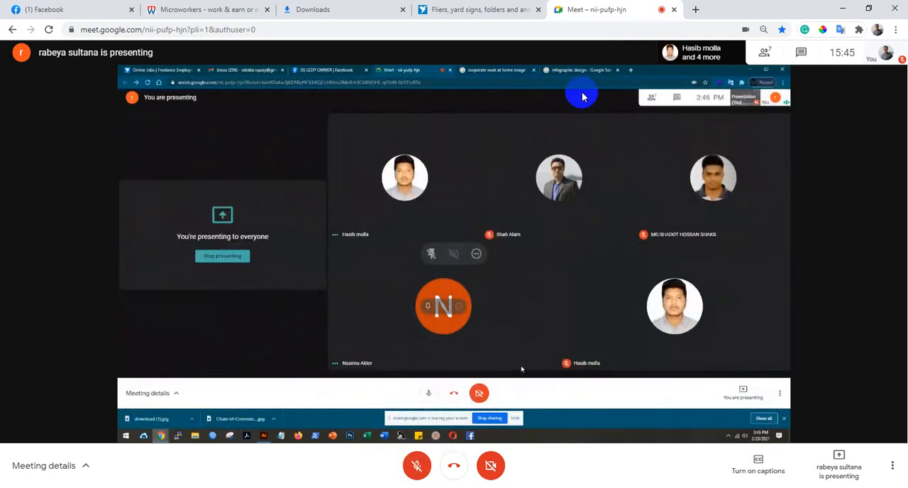
Check the list of people in the call, then close the list.
{"action": "left_click", "coordinate": [768, 56]}
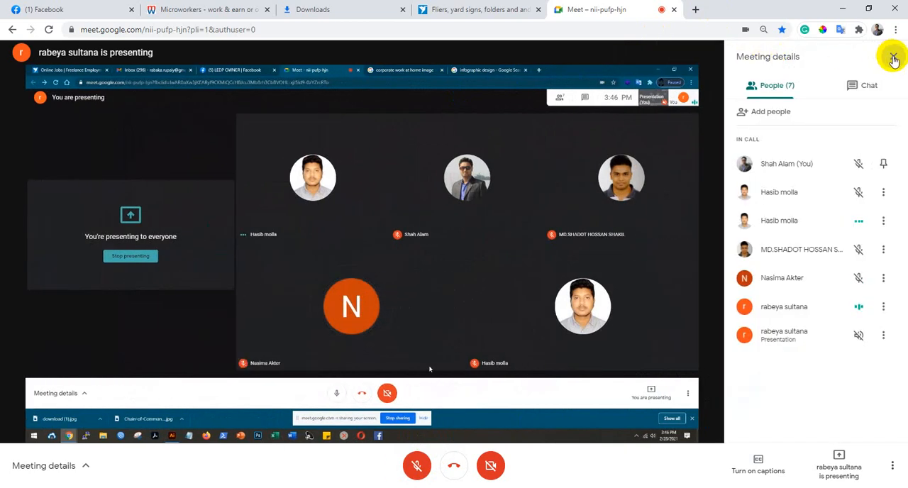
{"action": "left_click", "coordinate": [894, 56]}
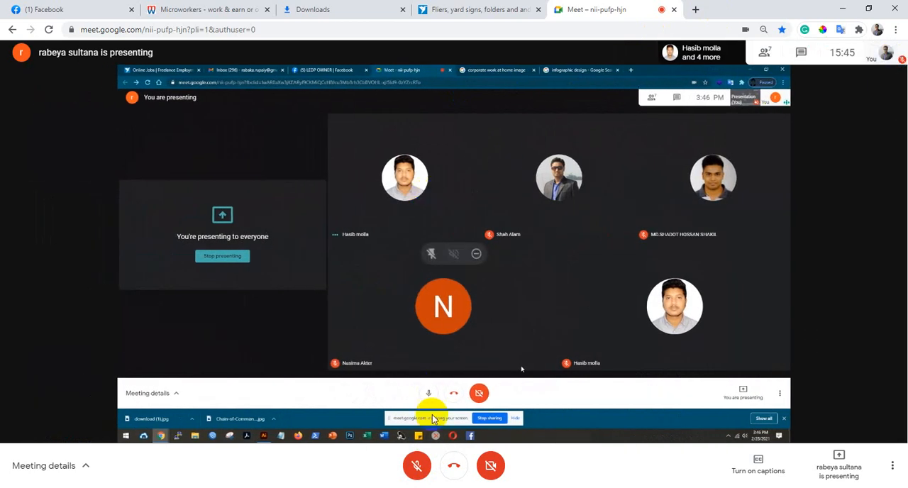
Unmute the microphone to speak and mute it again, during the shared meeting view and the demonstration of scaling thick-stroked rectangles.
{"action": "left_click", "coordinate": [418, 466]}
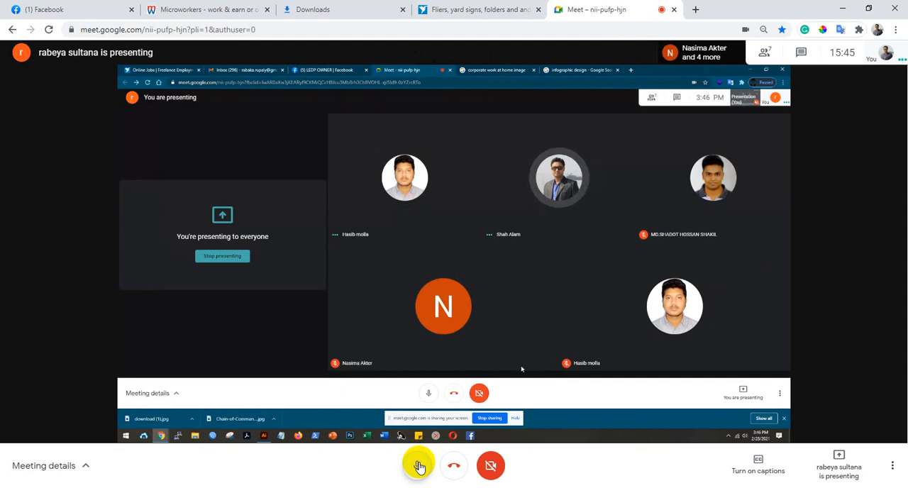
{"action": "left_click", "coordinate": [419, 465]}
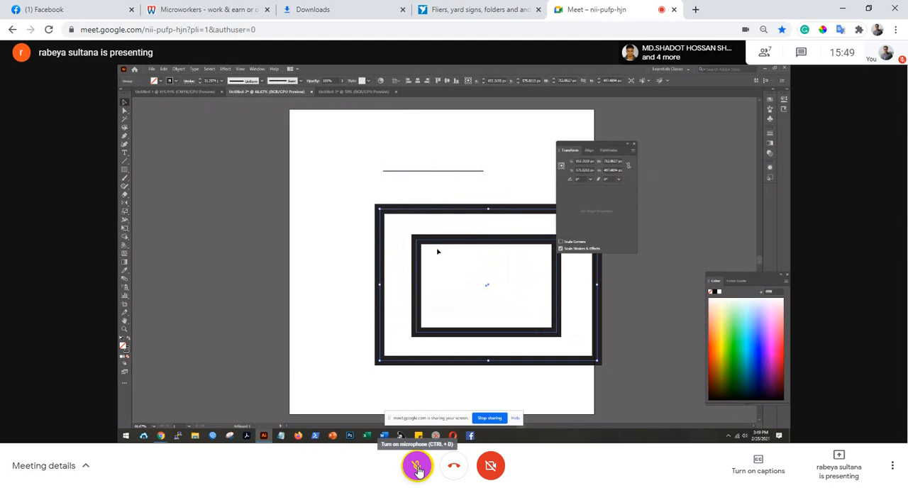
{"action": "left_click", "coordinate": [419, 470]}
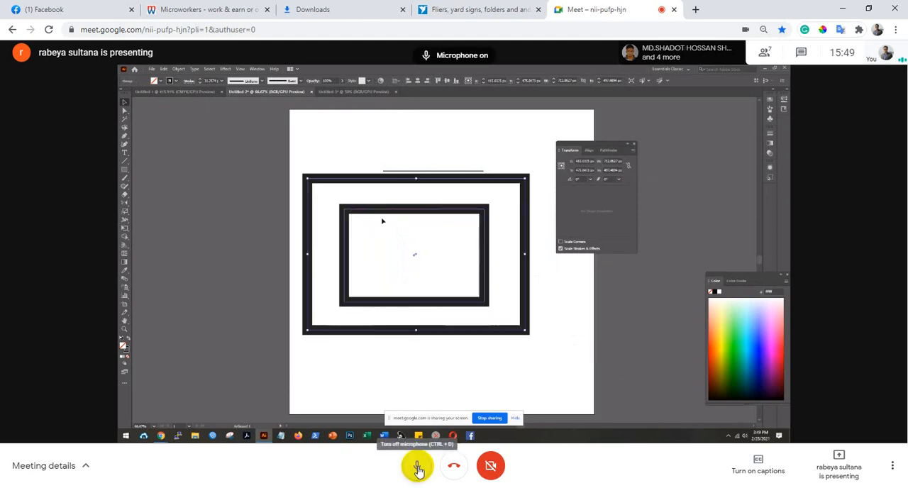
{"action": "left_click", "coordinate": [419, 471]}
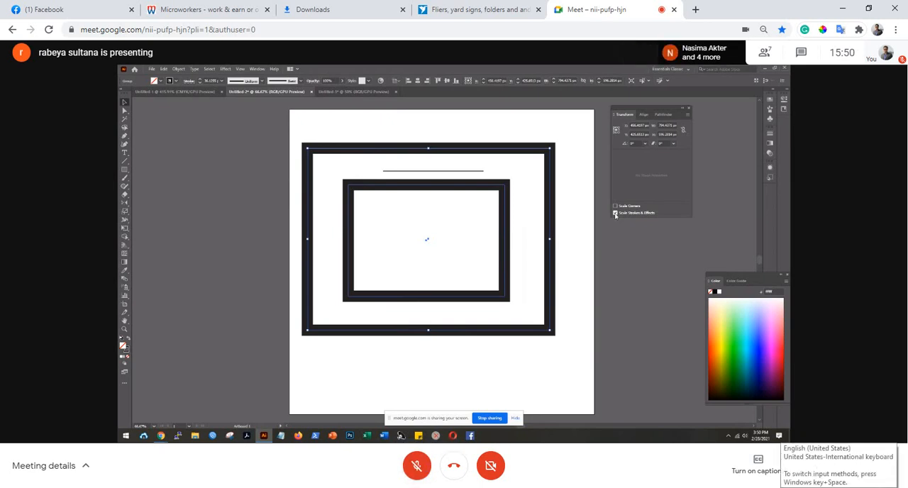
Lower the computer's speaker volume to 20 and dismiss the volume control.
{"action": "left_click", "coordinate": [795, 487]}
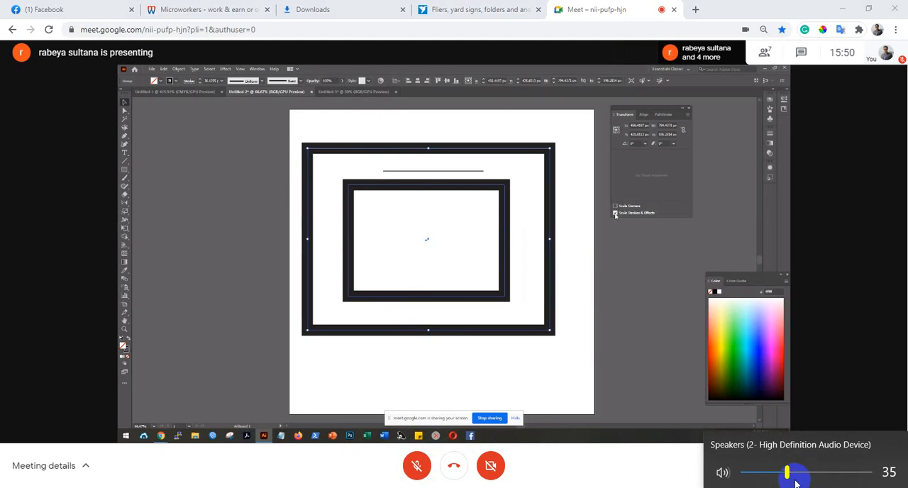
{"action": "left_click_drag", "start_coordinate": [789, 475], "coordinate": [770, 476]}
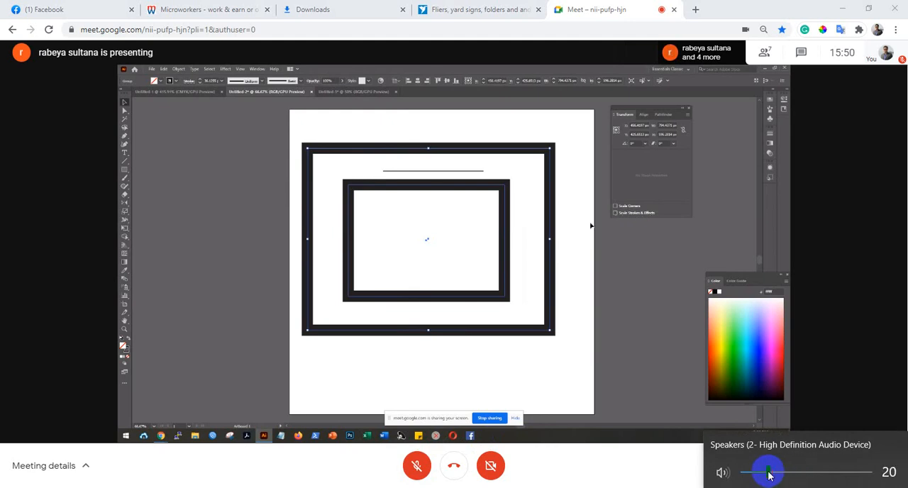
{"action": "left_click", "coordinate": [596, 474]}
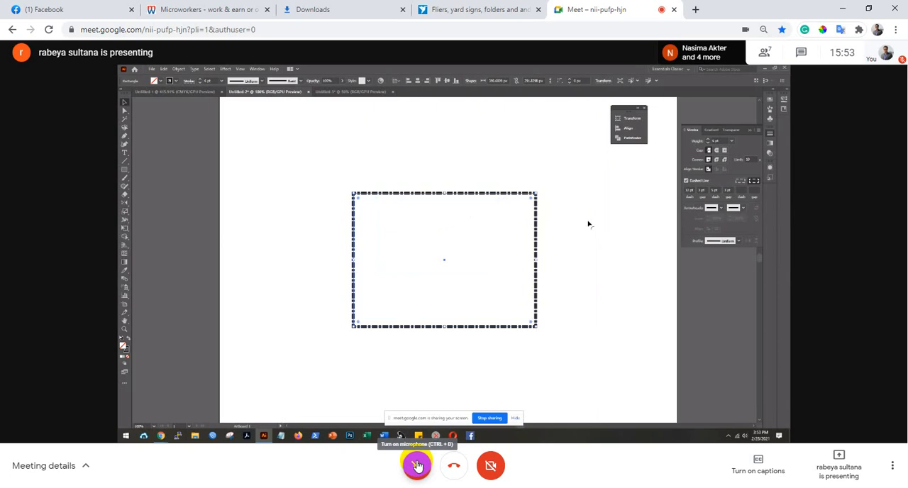
Switch the microphone on to speak and off again repeatedly, from the dashed-rectangle demonstration to the empty artboard, leaving it muted.
{"action": "left_click", "coordinate": [417, 466]}
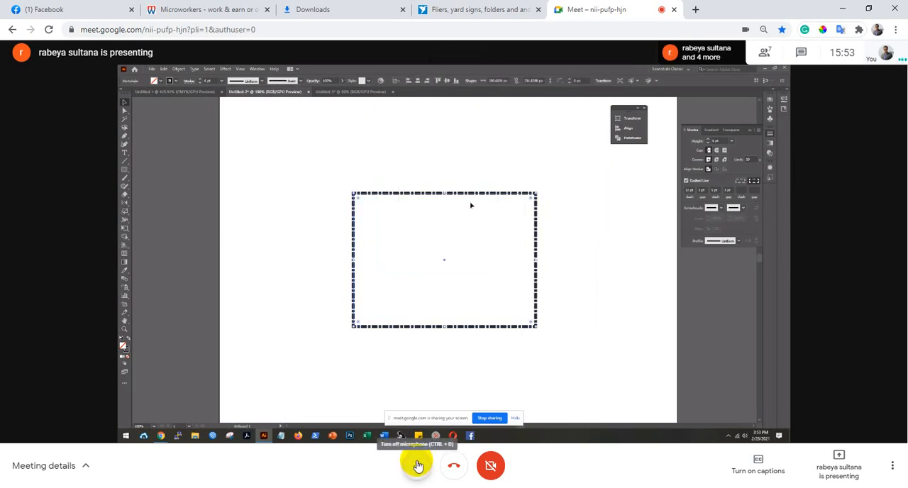
{"action": "left_click", "coordinate": [417, 465]}
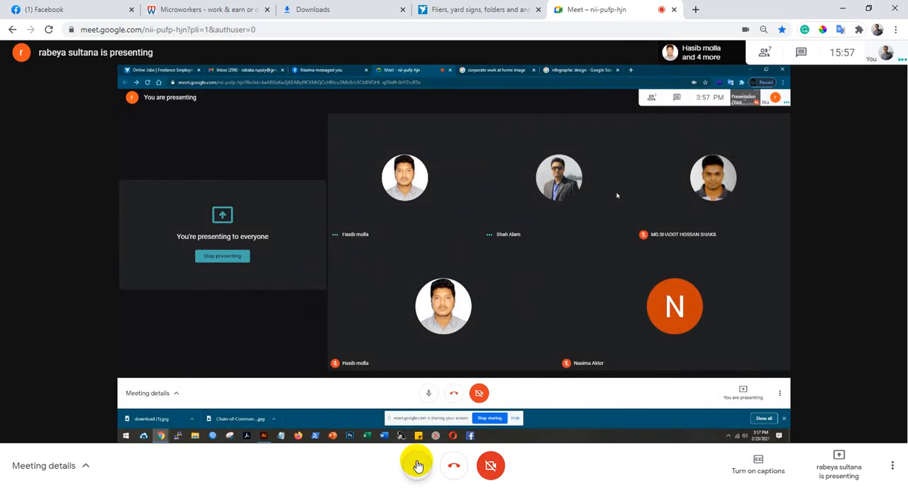
{"action": "left_click", "coordinate": [417, 465]}
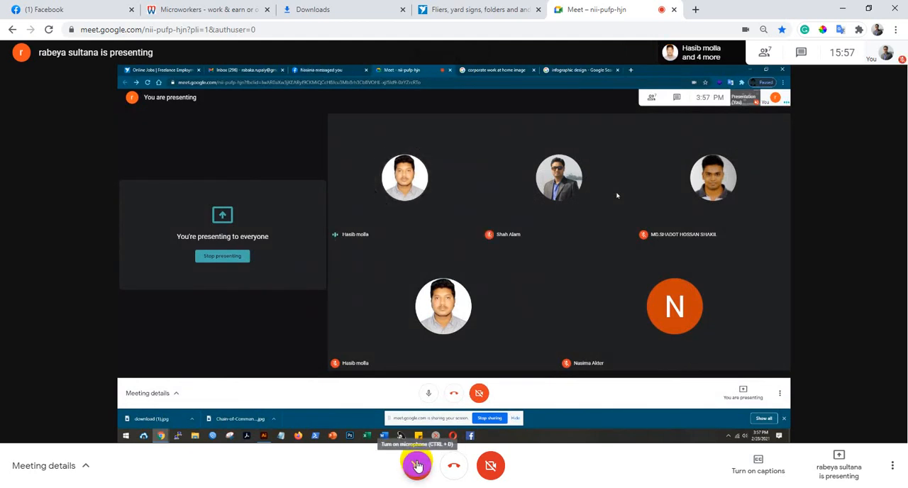
{"action": "left_click", "coordinate": [417, 466]}
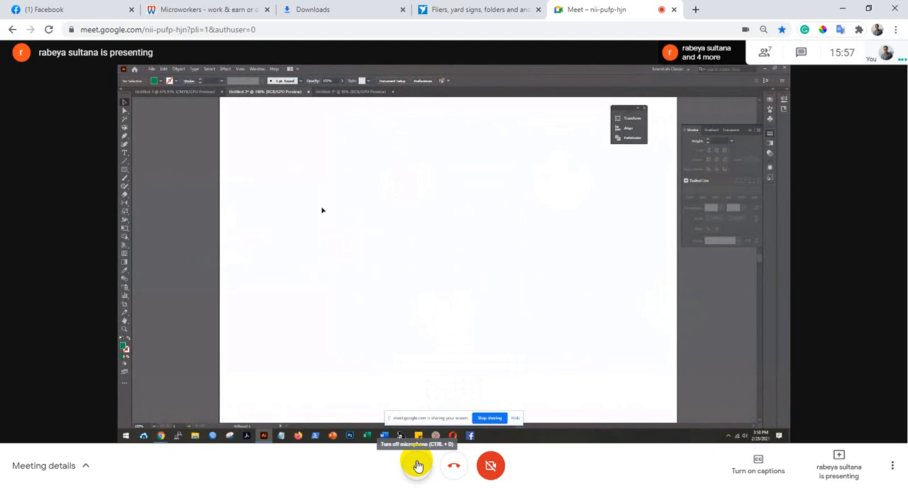
{"action": "left_click", "coordinate": [417, 466]}
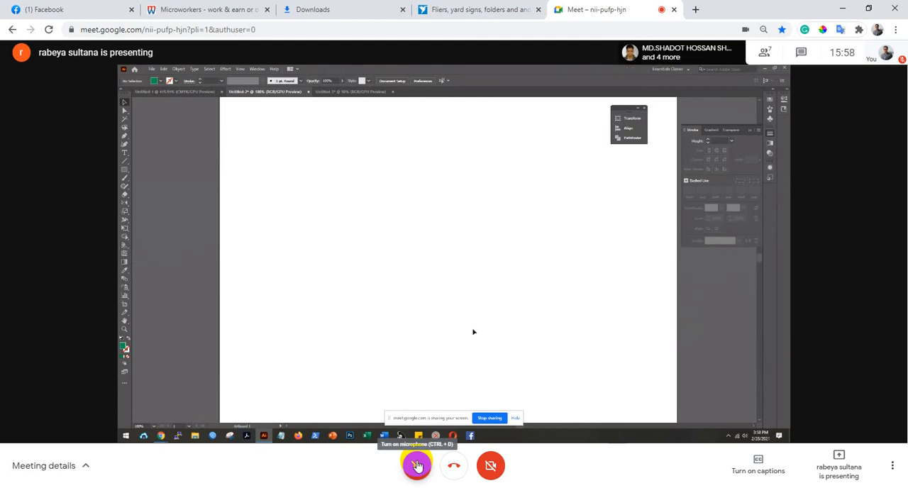
{"action": "left_click", "coordinate": [418, 466]}
{"action": "left_click", "coordinate": [418, 466]}
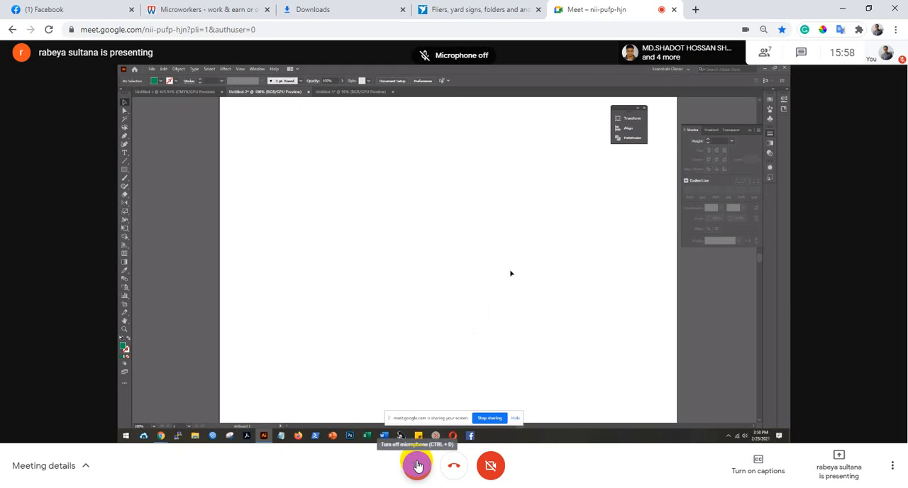